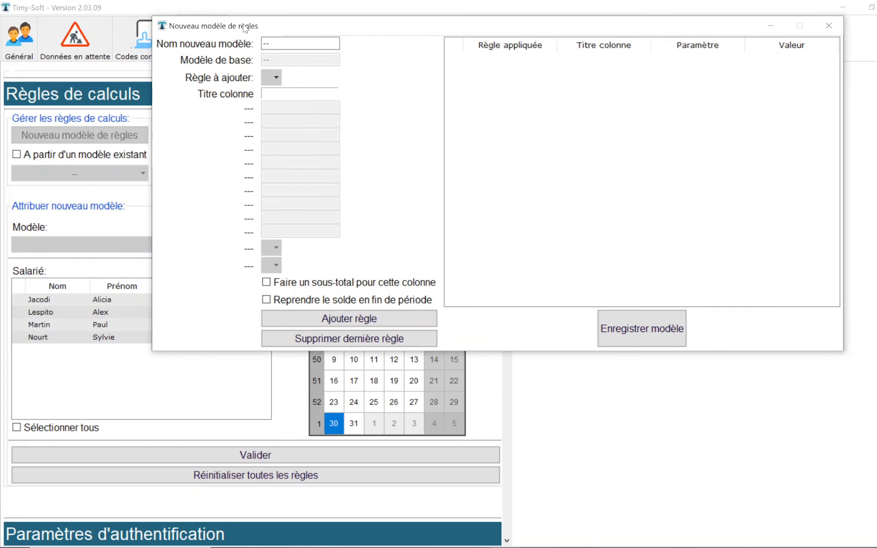
# Step: Name the new rule model Repas1, choose the Panier repas rule and title its column Repas
pyautogui.click(276, 79)
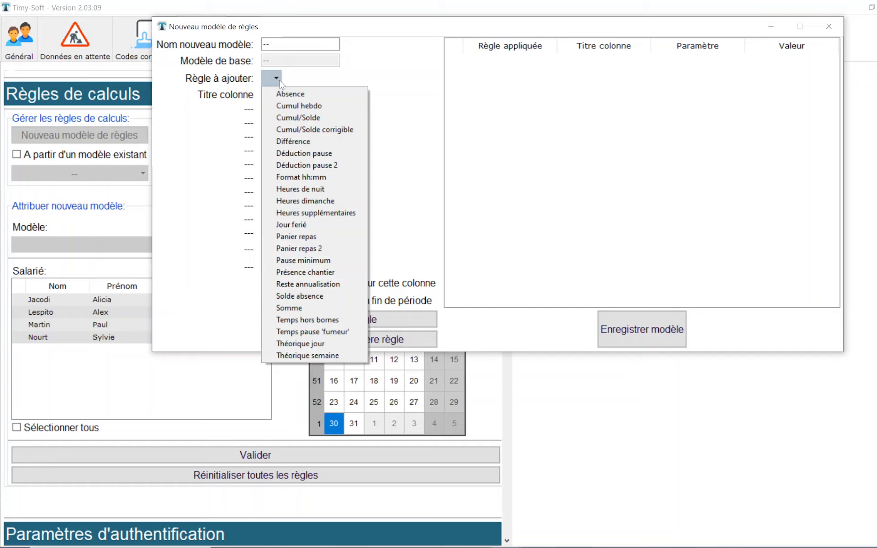
pyautogui.click(297, 240)
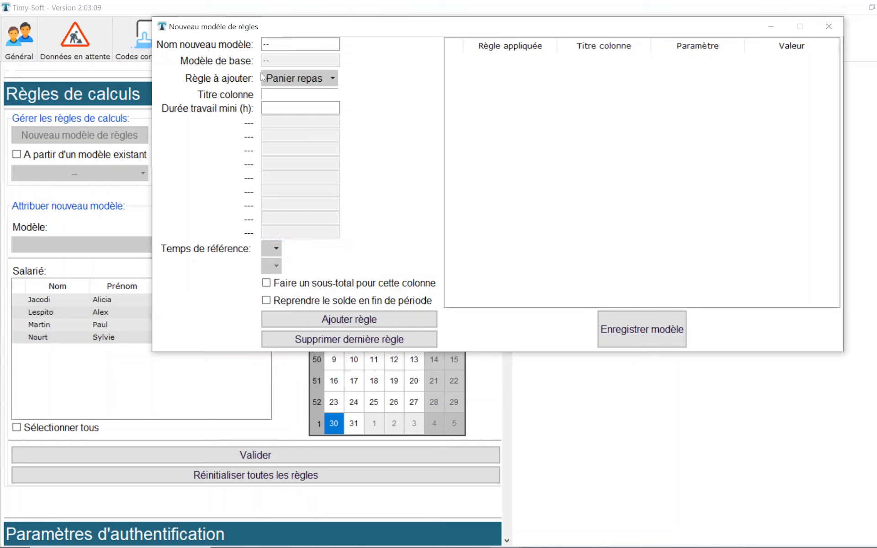
pyautogui.write('Repas1')
pyautogui.click(267, 96)
pyautogui.write('Repas')
# Step: Add the rule with a 6-hour minimum work duration based on Hrs comptabilisées and a column subtotal, and save the model
pyautogui.click(303, 106)
pyautogui.click(268, 250)
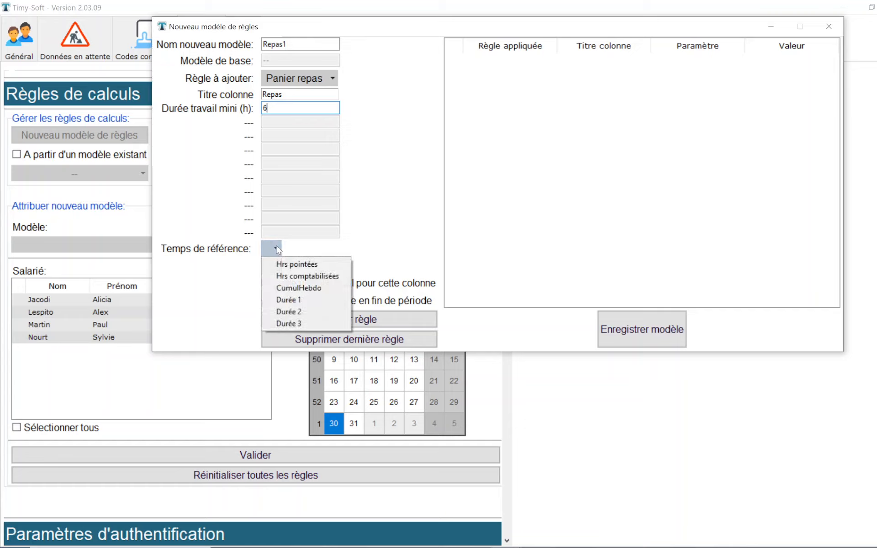
pyautogui.click(295, 276)
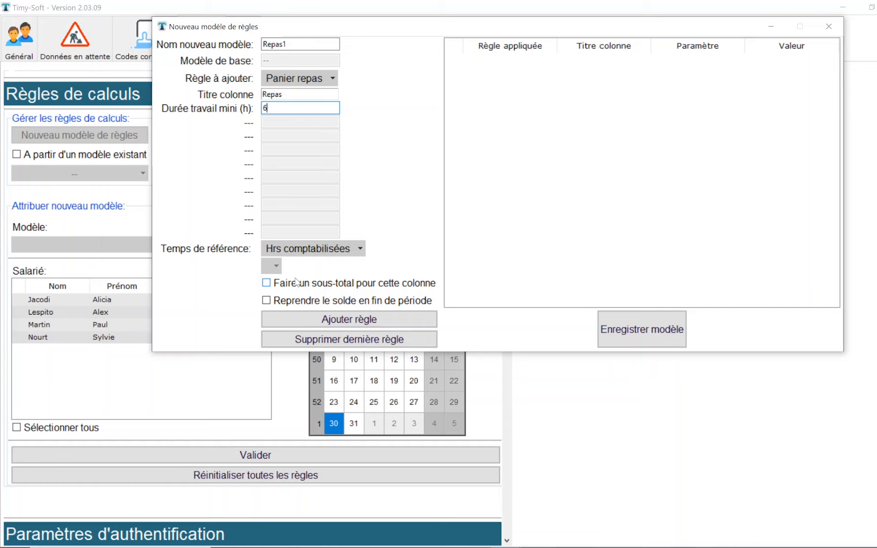
pyautogui.click(267, 284)
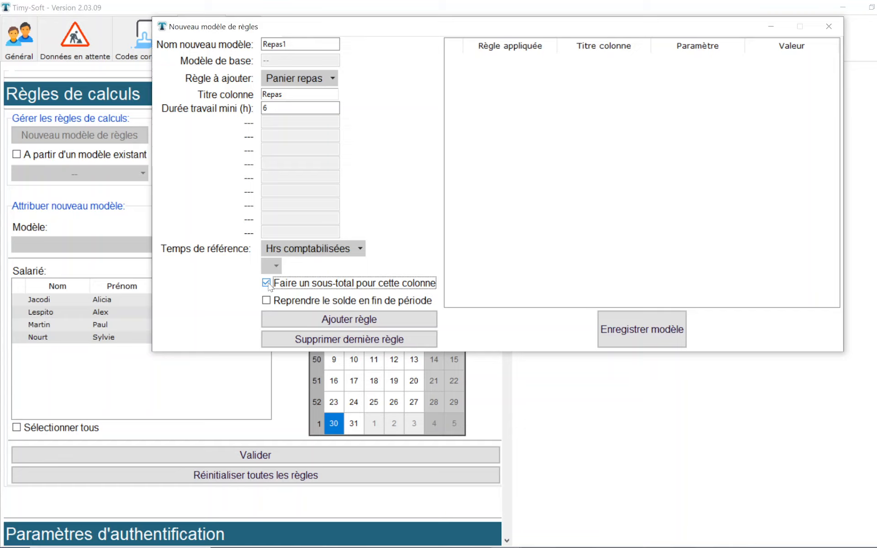
pyautogui.click(338, 320)
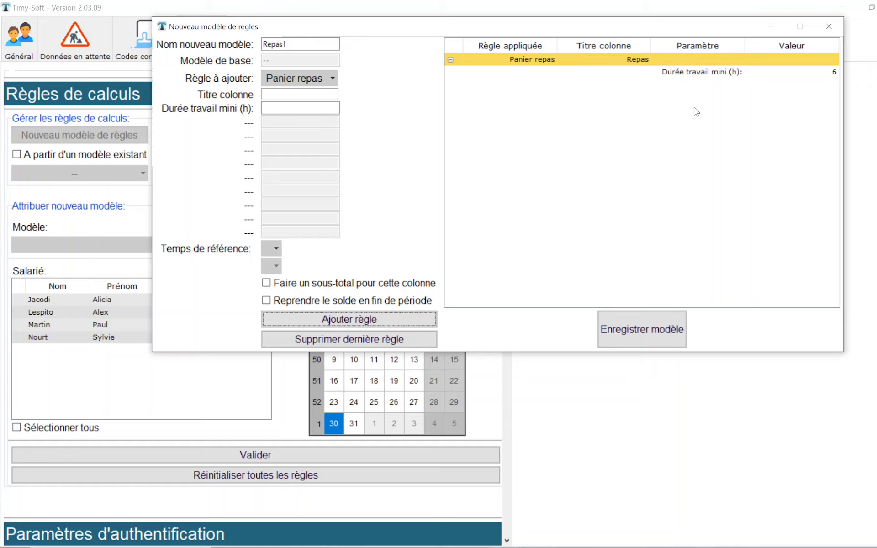
pyautogui.click(653, 323)
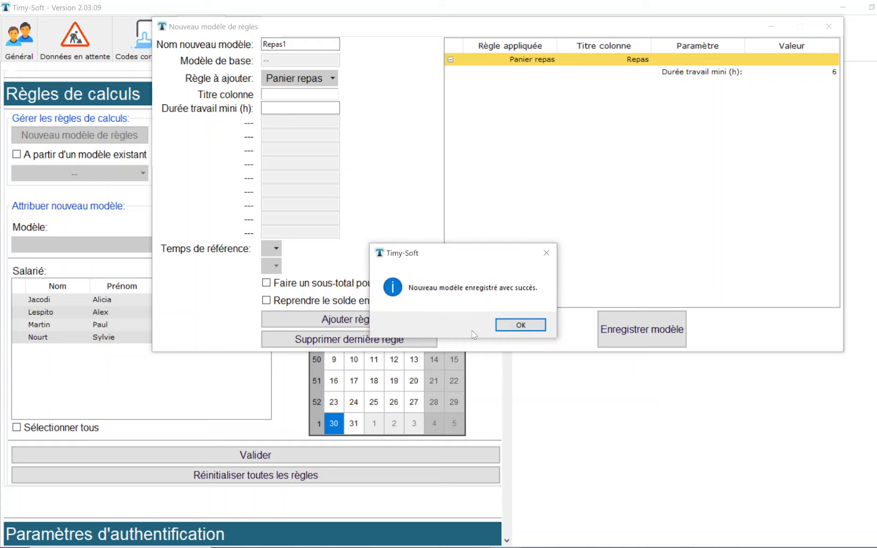
pyautogui.click(518, 323)
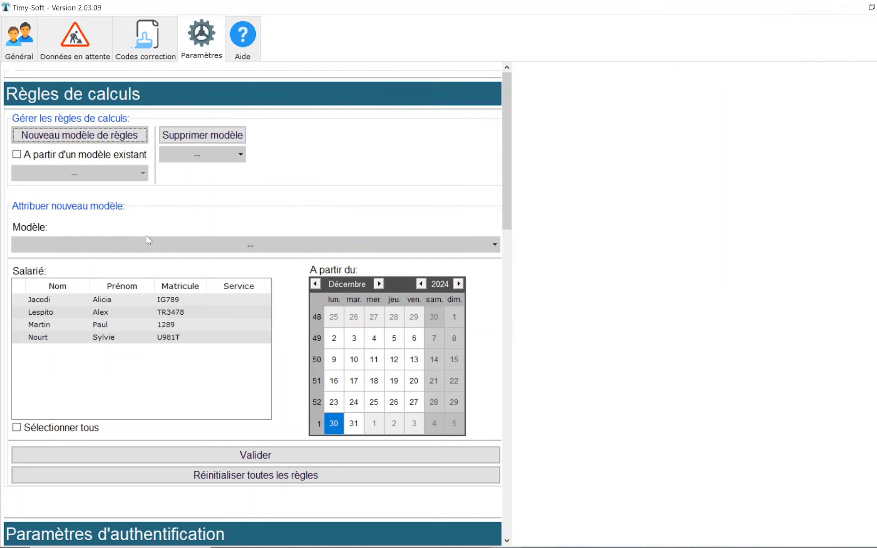
# Step: Assign the Repas1 model to the fourth employee in the list, starting 30 December 2024
pyautogui.click(147, 242)
pyautogui.click(80, 415)
pyautogui.click(84, 340)
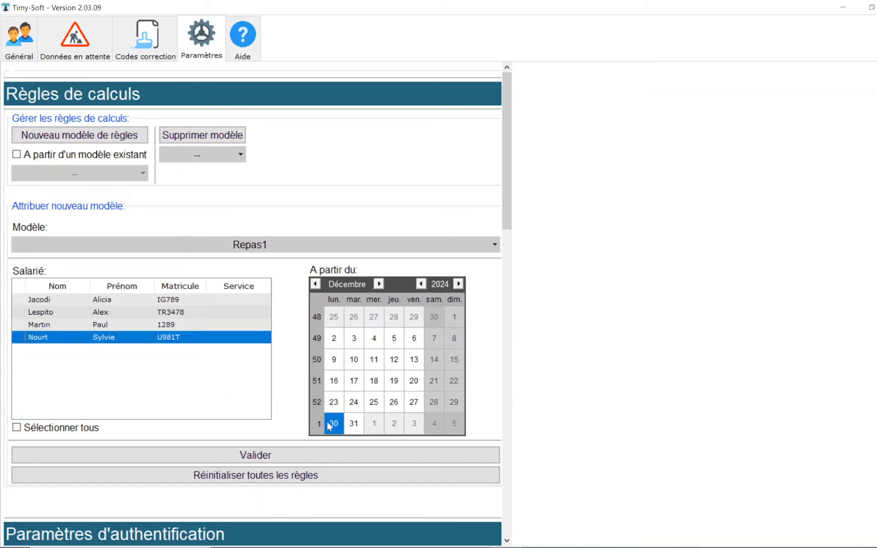
pyautogui.click(257, 456)
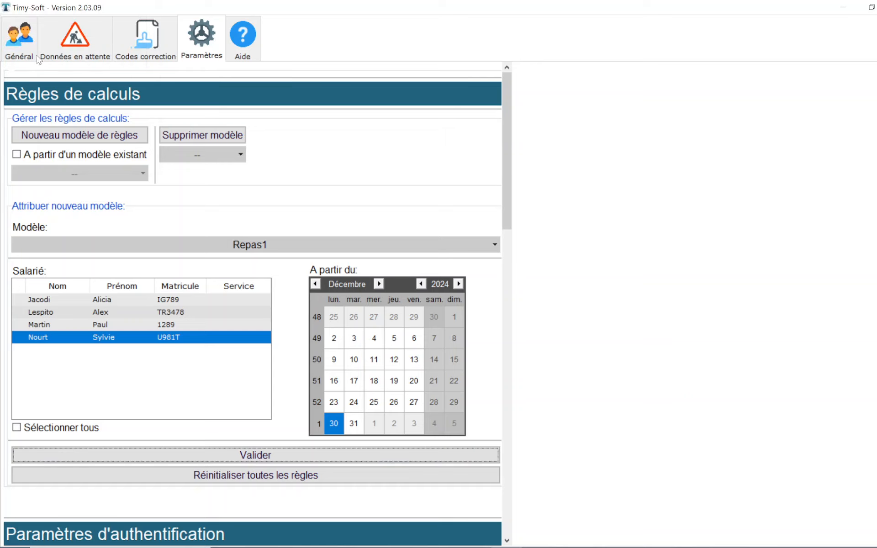
# Step: Display the fourth employee's January 2025 badge records and examine the Repas column, closing the report when done
pyautogui.click(34, 53)
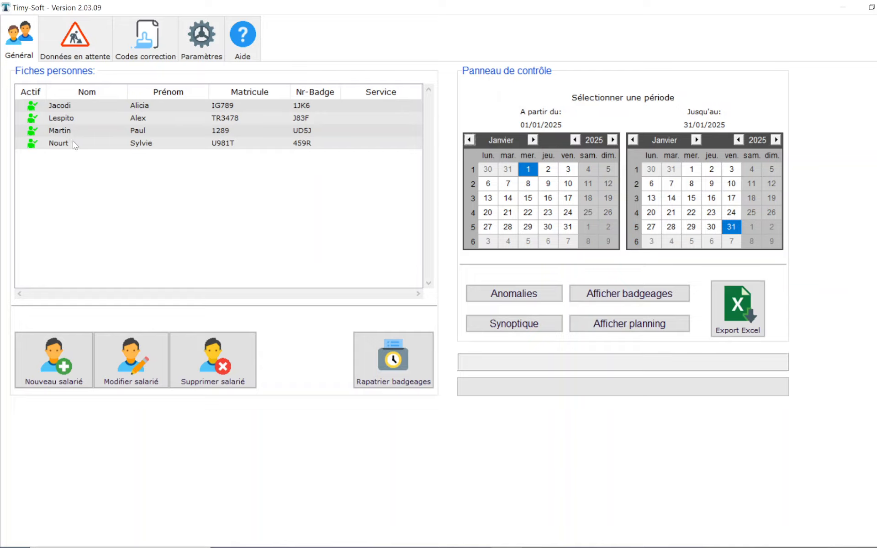
pyautogui.click(74, 145)
pyautogui.click(638, 298)
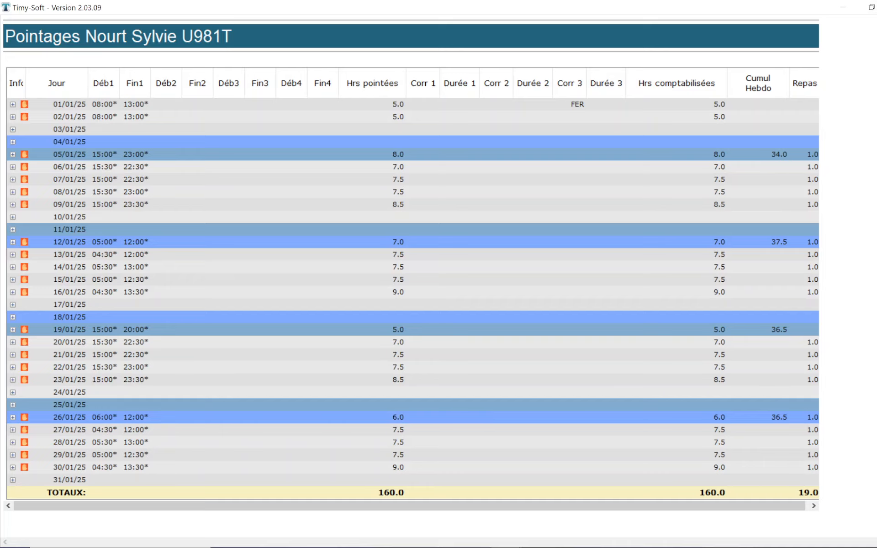
pyautogui.hotkey('alt', 'F4')
# Step: Create a new rule model named Repas2 using the Panier repas 2 rule with the column title Repas
pyautogui.click(206, 40)
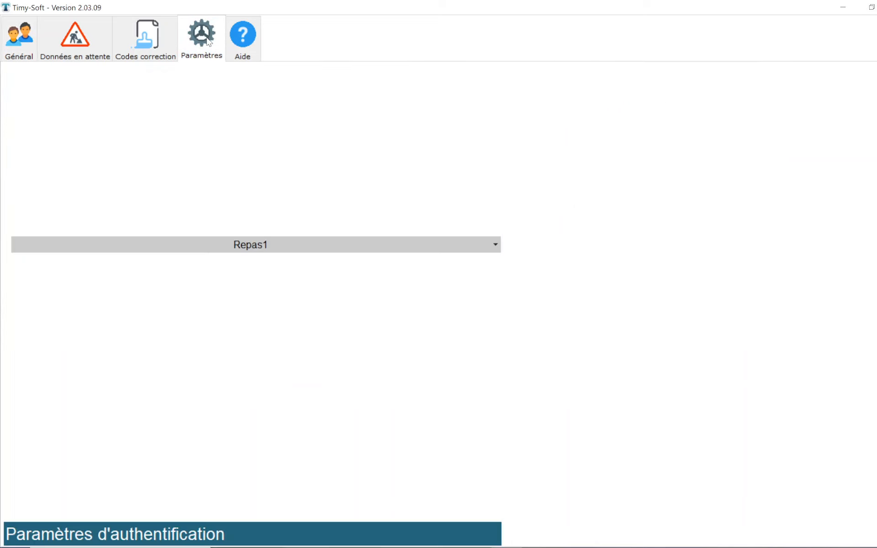
pyautogui.click(136, 133)
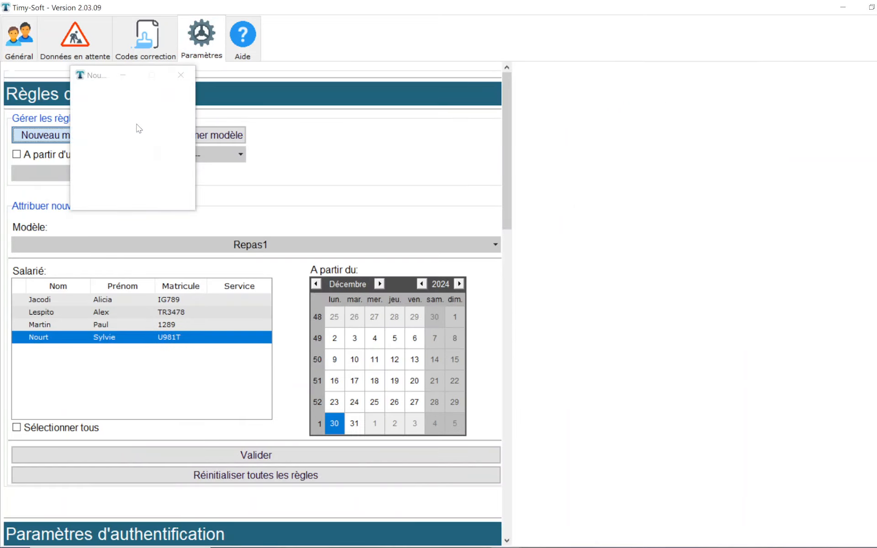
pyautogui.click(271, 119)
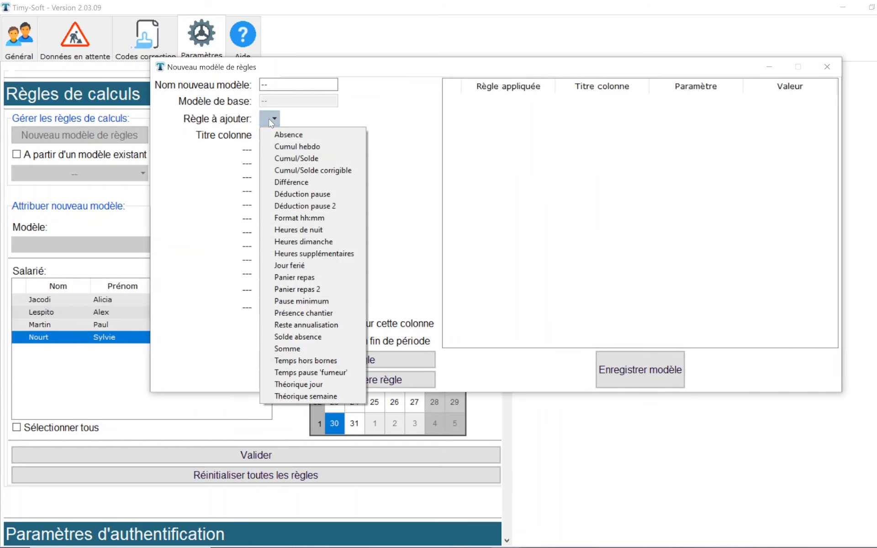
pyautogui.click(353, 290)
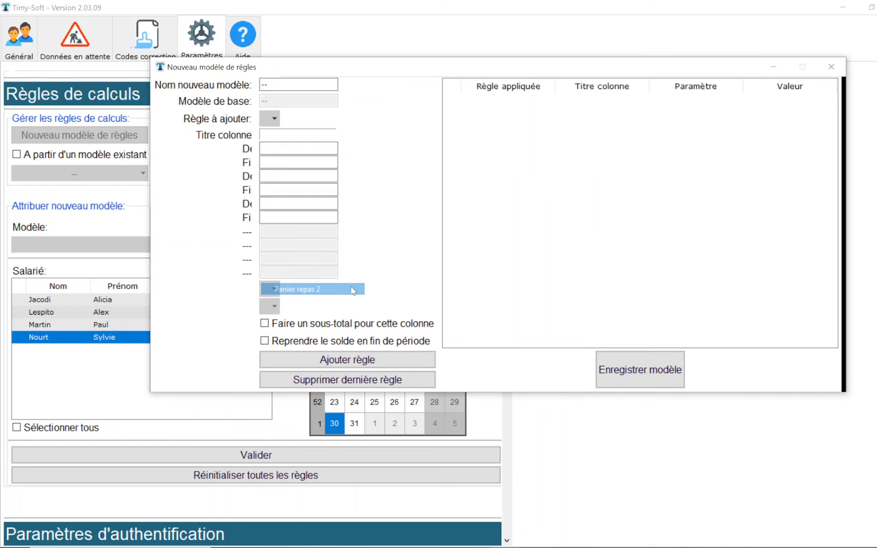
pyautogui.click(269, 84)
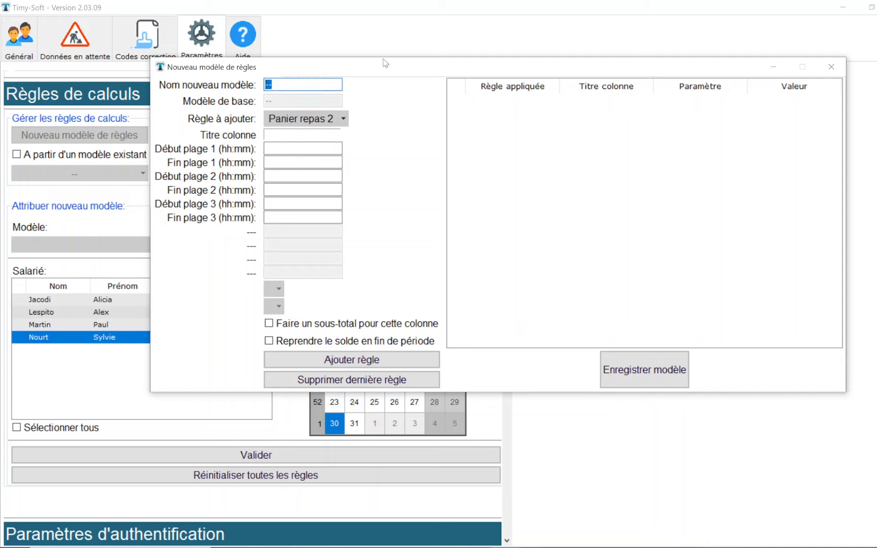
pyautogui.write('Repas2')
pyautogui.click(315, 133)
pyautogui.write('Reas')
pyautogui.press('BackSpace')
pyautogui.press('BackSpace')
pyautogui.write('pas')
# Step: Set the rule's first time range to 12:00–13:00 and its second to 18:30–19:30
pyautogui.click(286, 146)
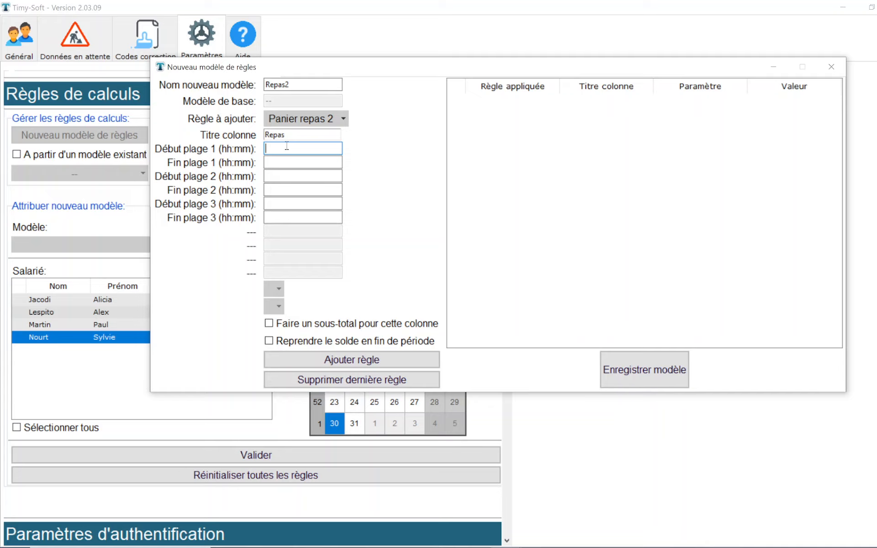
pyautogui.write('12:00')
pyautogui.click(297, 161)
pyautogui.write('13:00')
pyautogui.click(289, 176)
pyautogui.write('18:30')
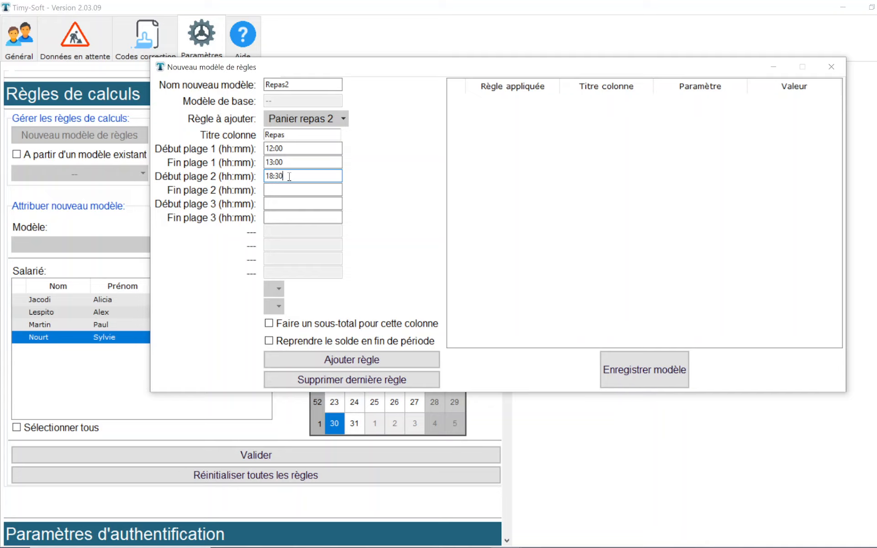
pyautogui.click(287, 188)
pyautogui.write('19:30')
# Step: Enable the column subtotal, add the rule to Repas2 and save the model
pyautogui.click(370, 328)
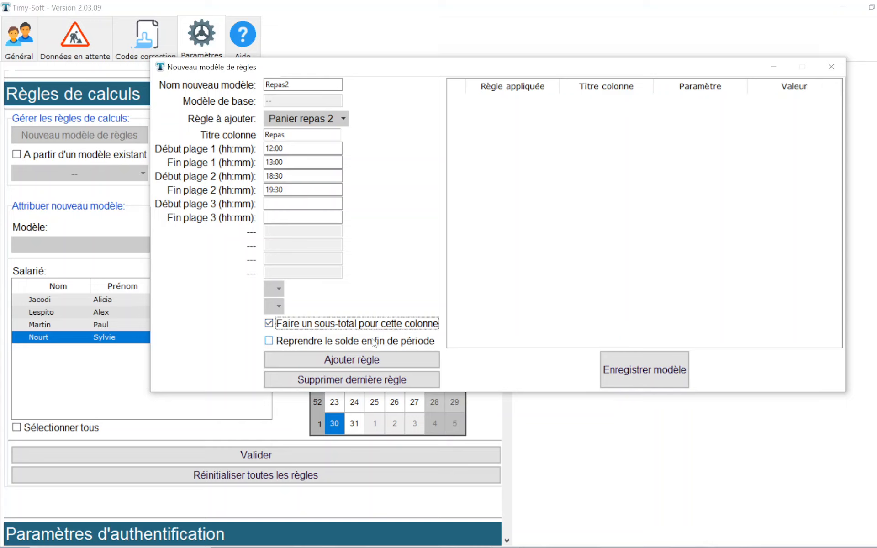
pyautogui.click(372, 360)
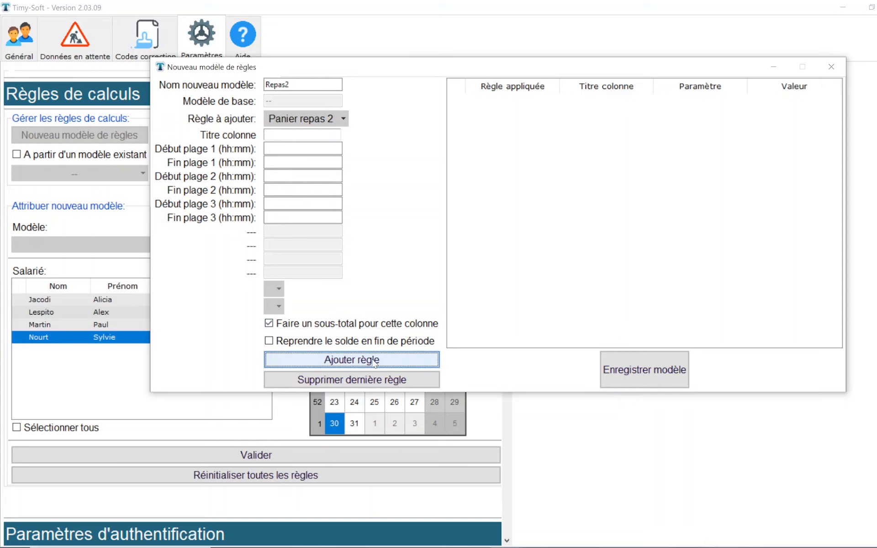
pyautogui.click(653, 374)
pyautogui.click(528, 328)
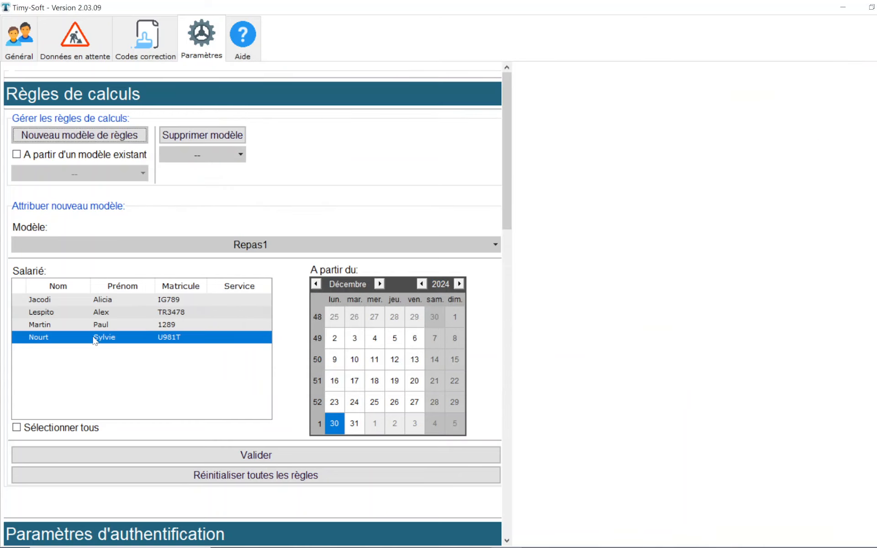
# Step: Assign the Repas2 model to the second employee in the list, starting 30 December 2024
pyautogui.click(97, 244)
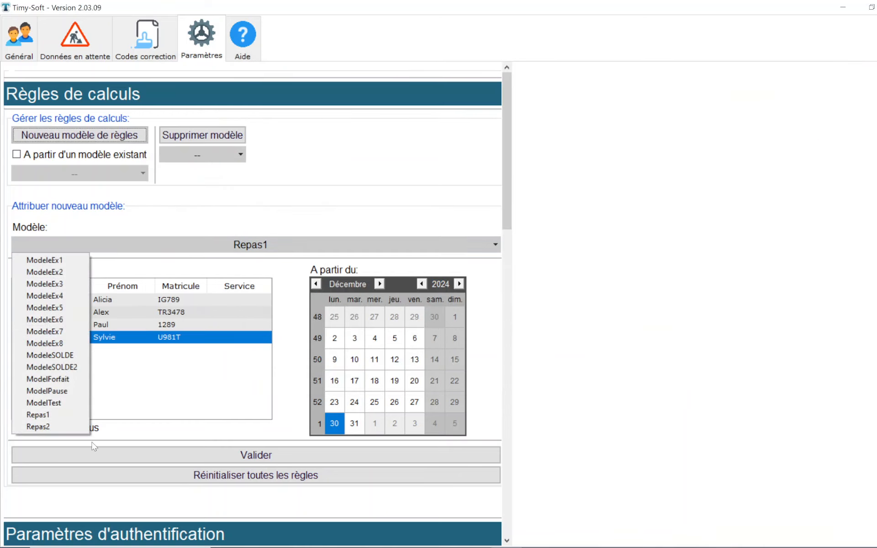
pyautogui.click(74, 426)
pyautogui.click(56, 315)
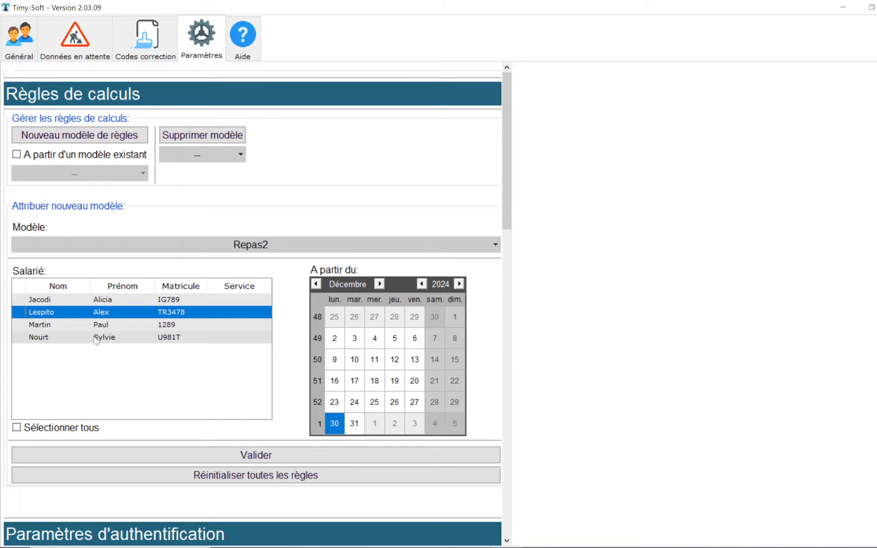
pyautogui.click(244, 450)
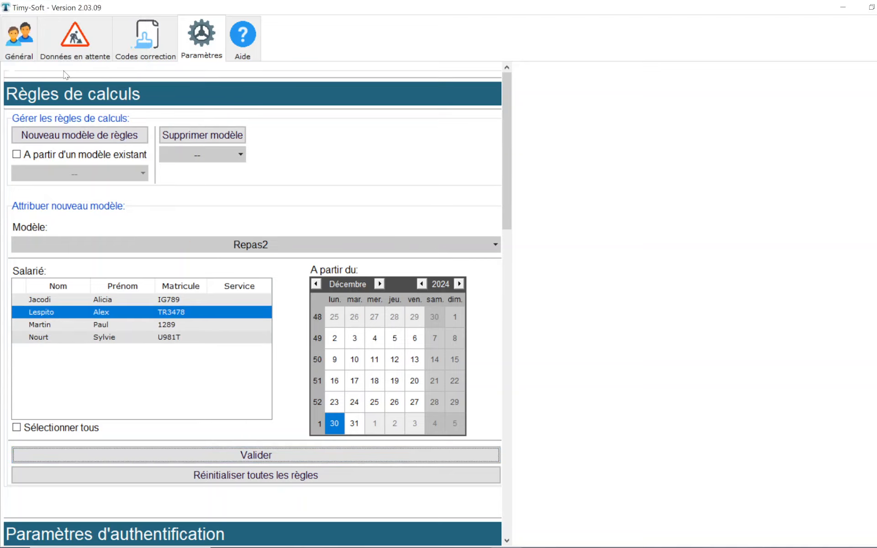
# Step: Display the second employee's January 2025 badge records and examine the Repas column, closing the report when done
pyautogui.click(19, 39)
pyautogui.click(96, 120)
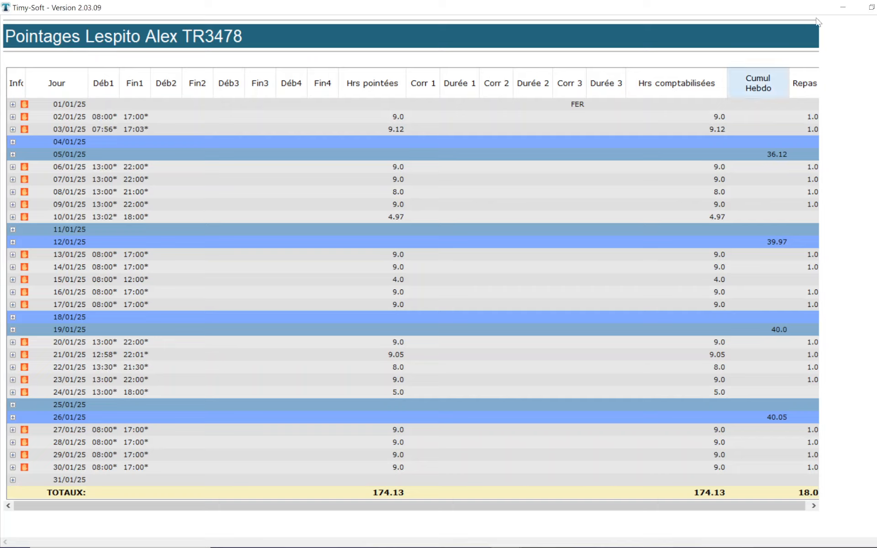
pyautogui.press('Escape')
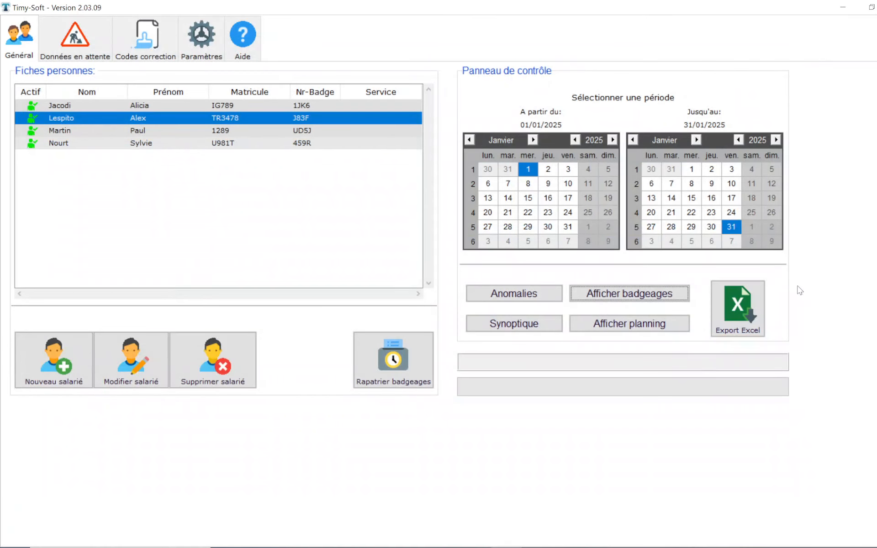